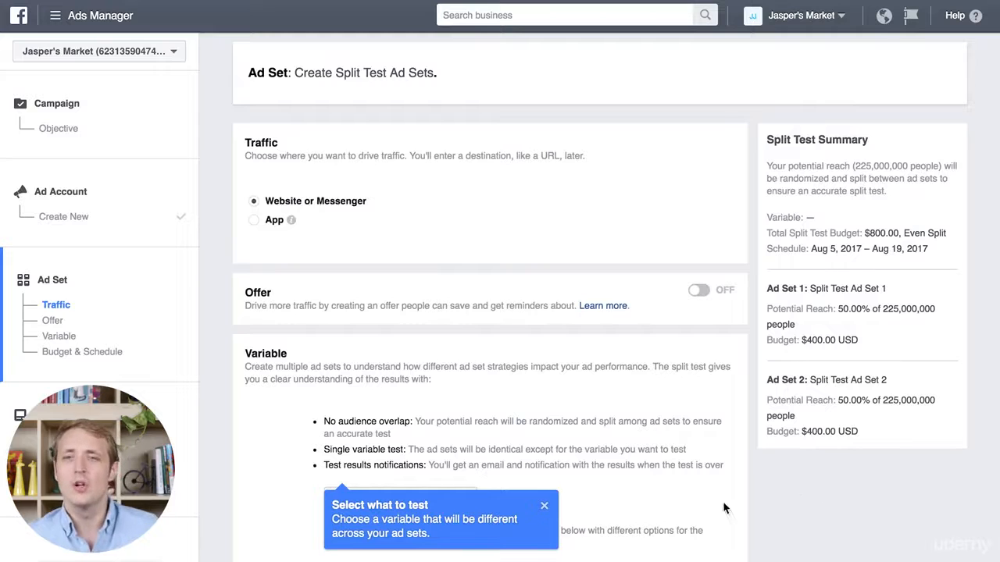
Step: Dismiss the variable selection tip and review the Variable and Split Test Budget & Schedule sections of the ad set
left_click(542, 508)
scroll(776, 519, "down", 3)
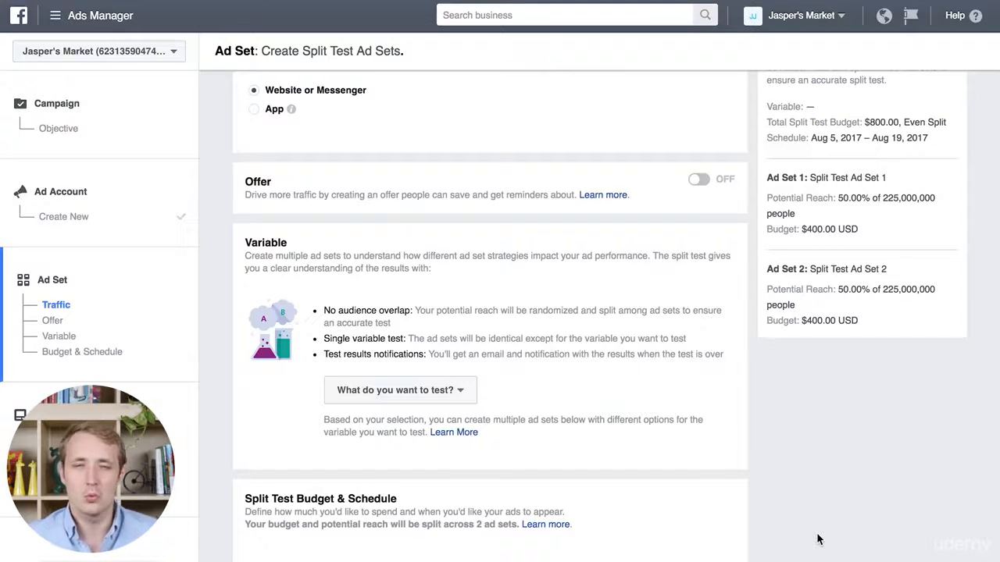
scroll(817, 539, "down", 3)
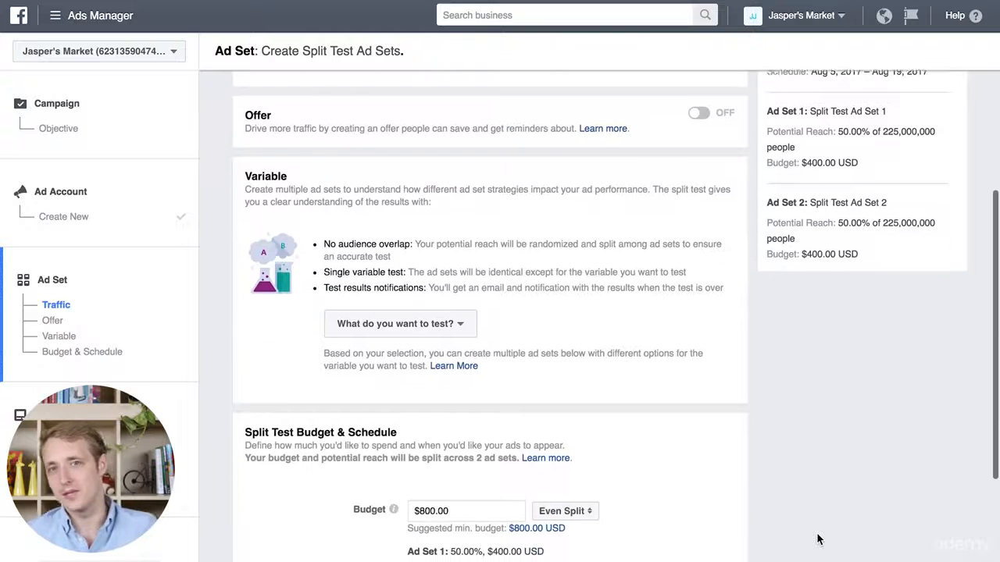
scroll(817, 539, "down", 1)
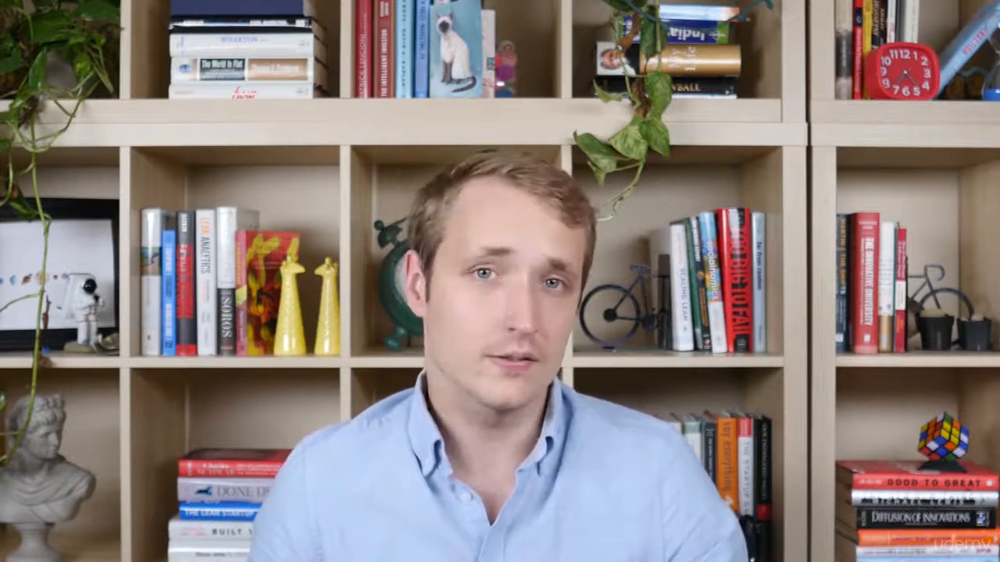
Step: Choose the Conversions objective and continue through ad account setup to its ad set settings
left_click(817, 249)
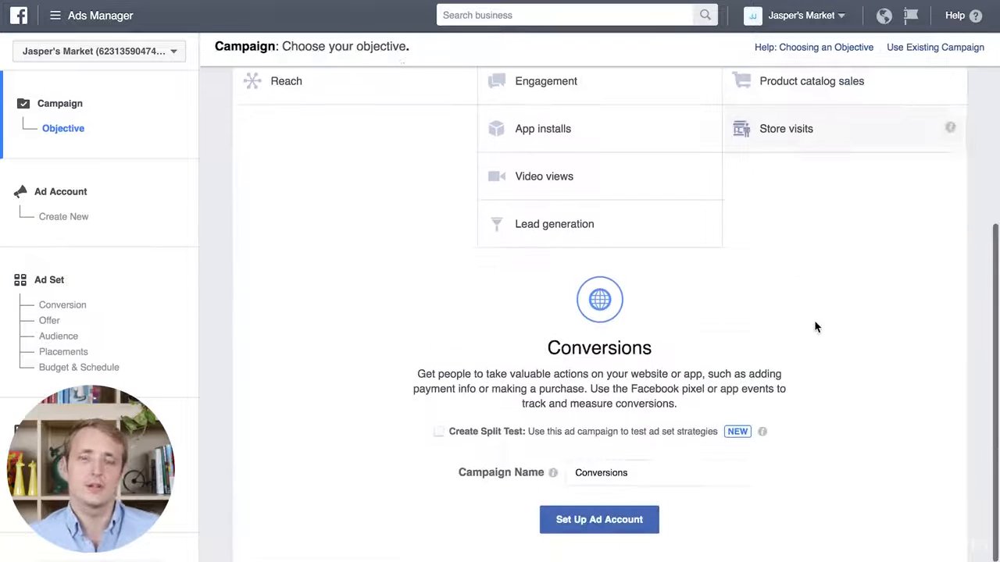
left_click(580, 528)
left_click(928, 455)
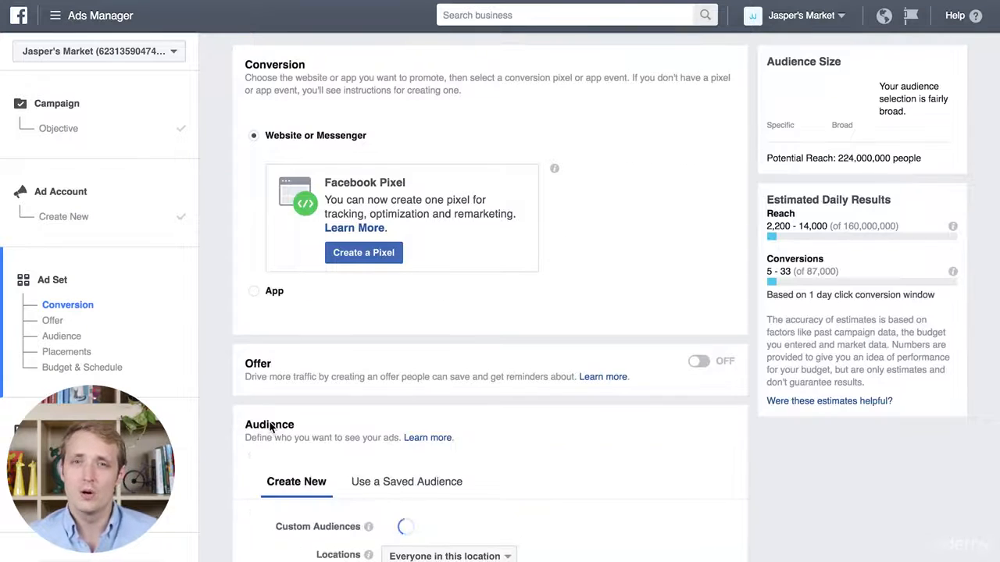
scroll(270, 427, "down", 1)
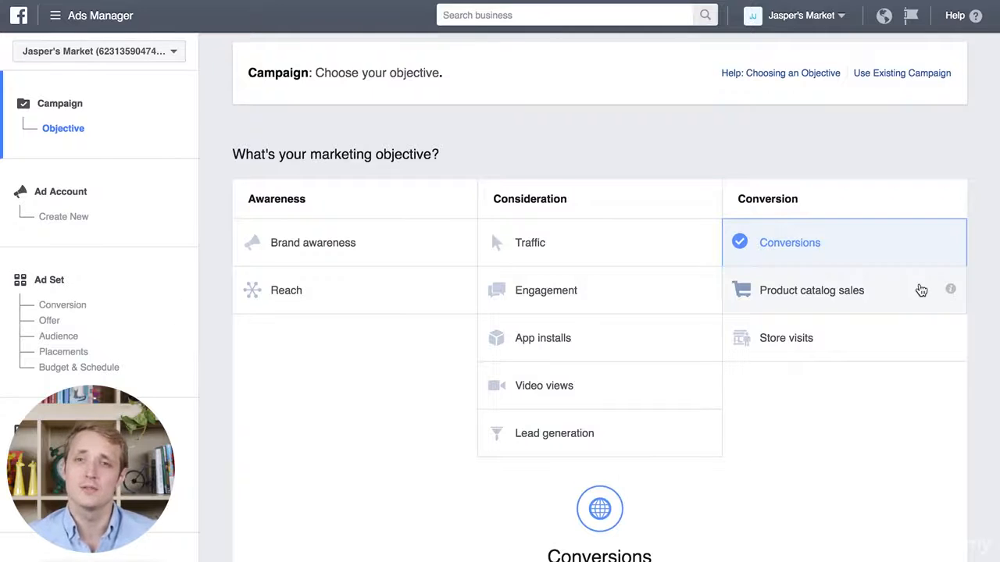
Step: Select the Product catalog sales objective and check its Product Catalog requirement
left_click(914, 290)
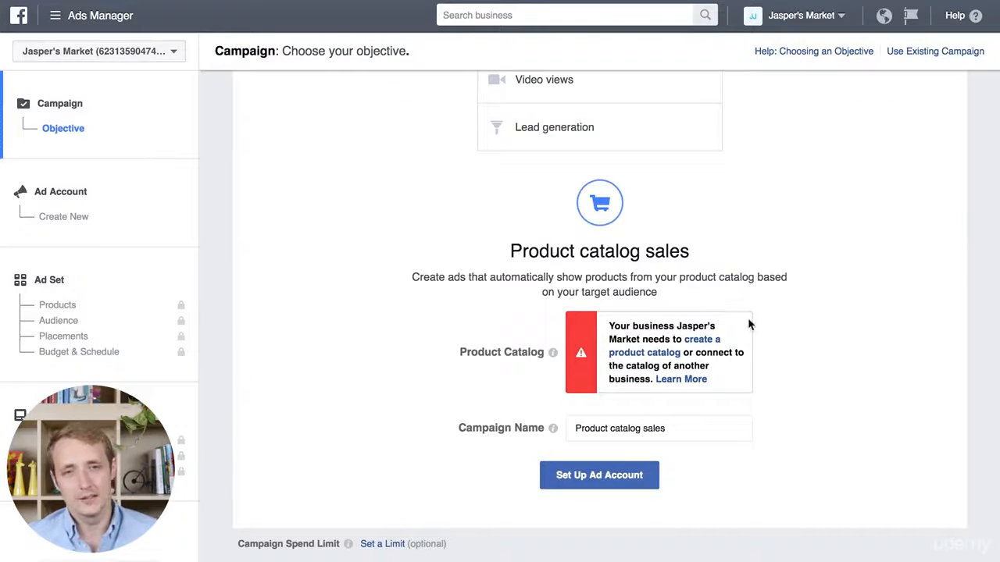
left_click(670, 353)
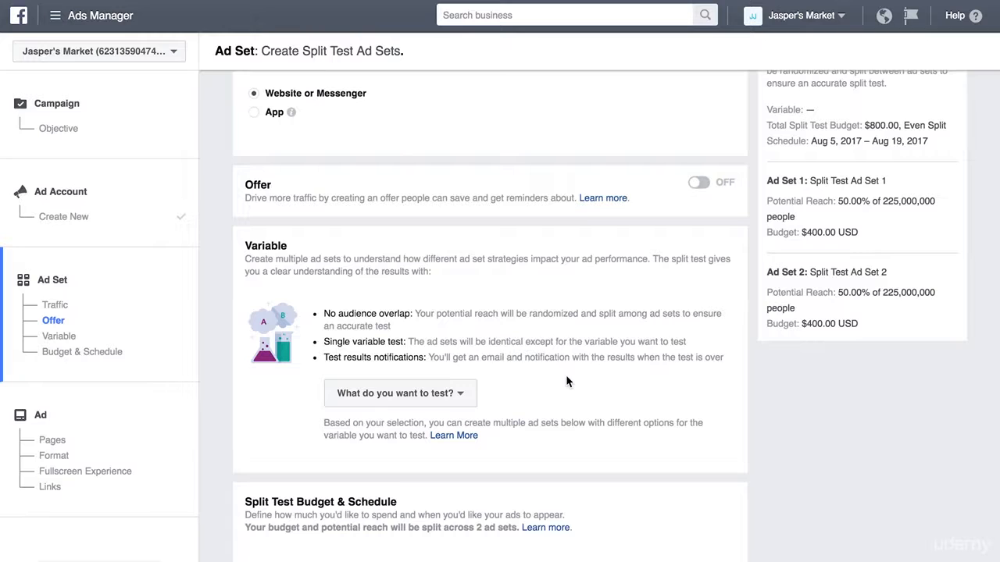
Step: Set the split test variable to Audience
left_click(459, 396)
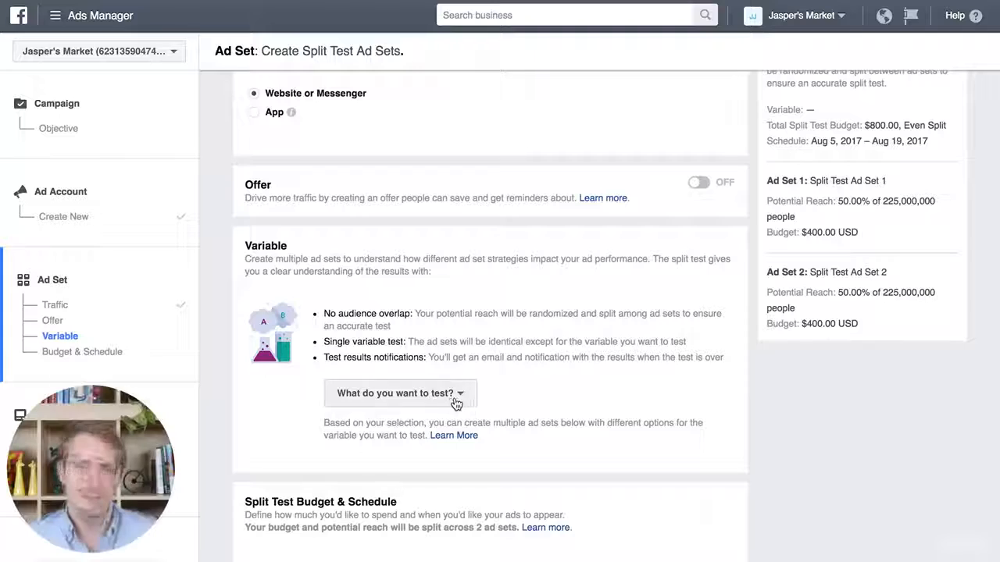
left_click(450, 395)
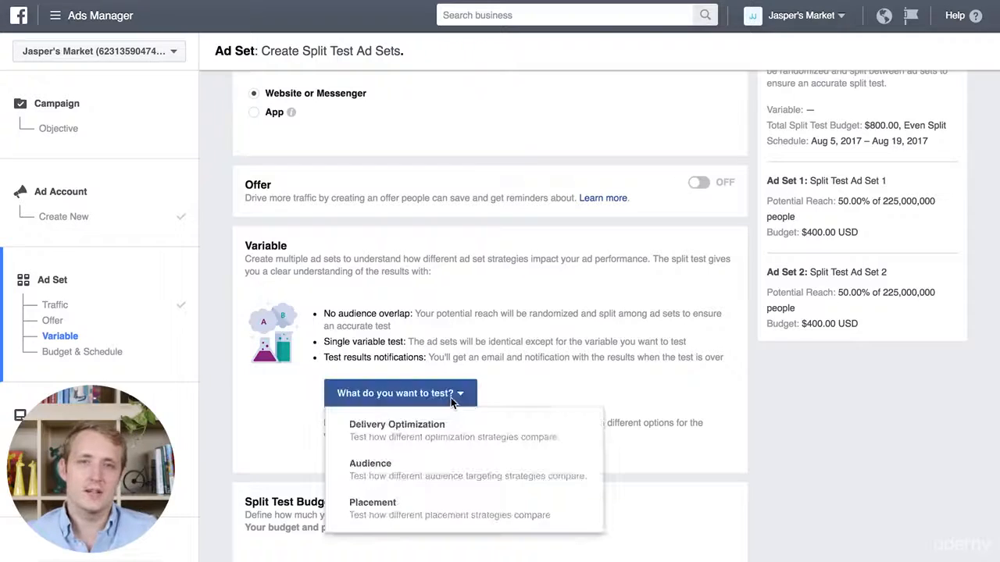
left_click(445, 474)
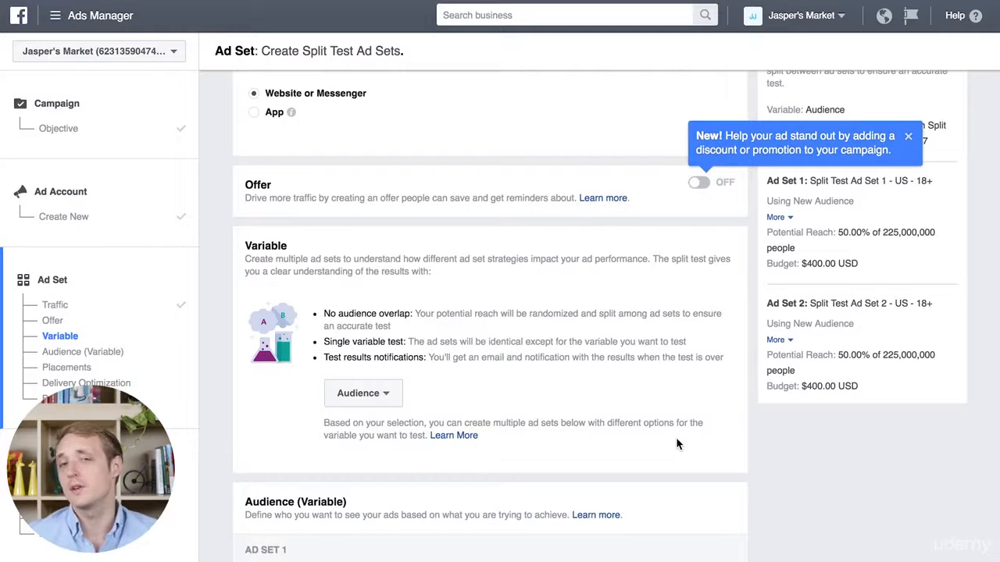
Step: Dismiss the audience selection tip and start creating a new audience for Ad Set 1
scroll(677, 444, "down", 5)
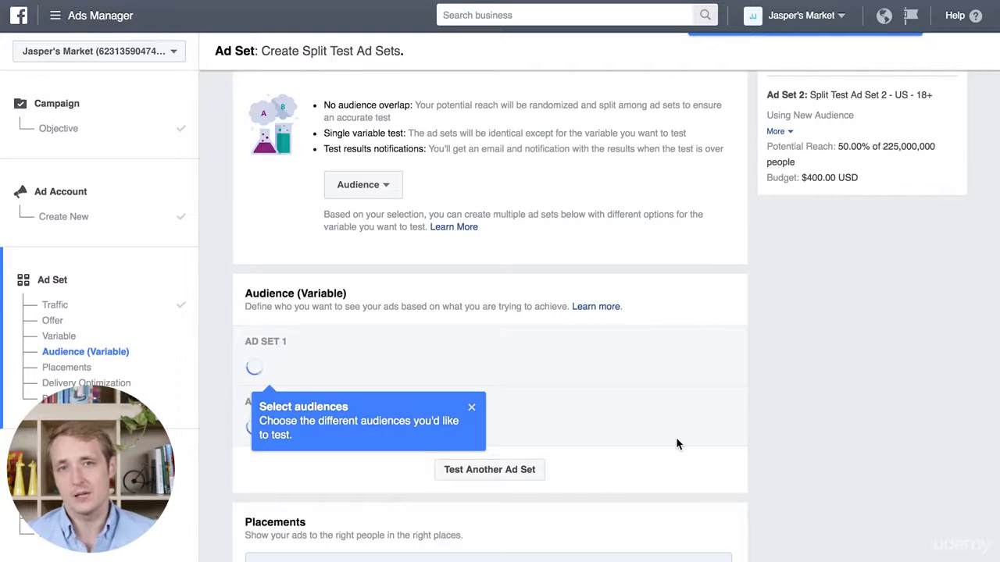
left_click(472, 410)
scroll(623, 414, "down", 3)
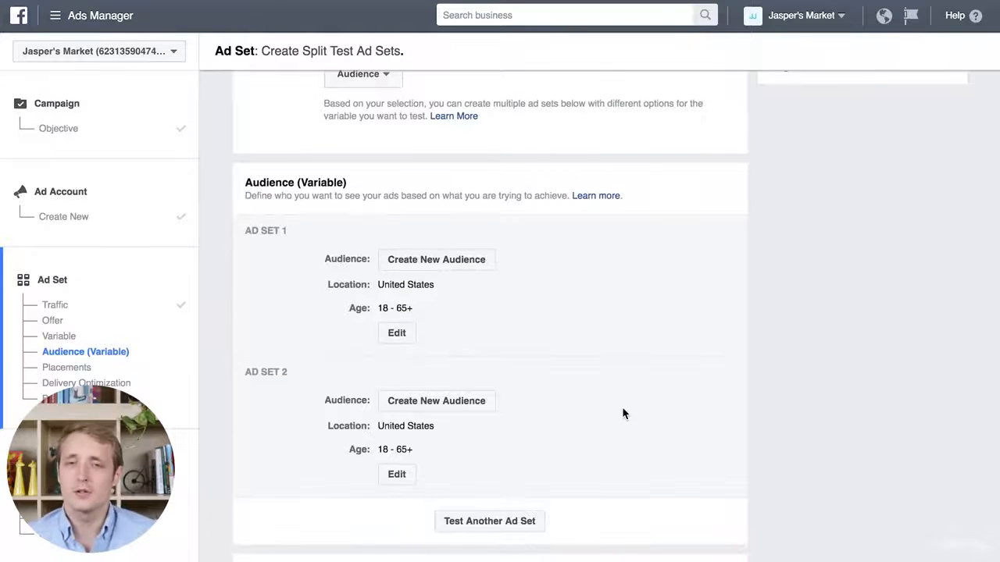
scroll(623, 414, "down", 2)
left_click(452, 209)
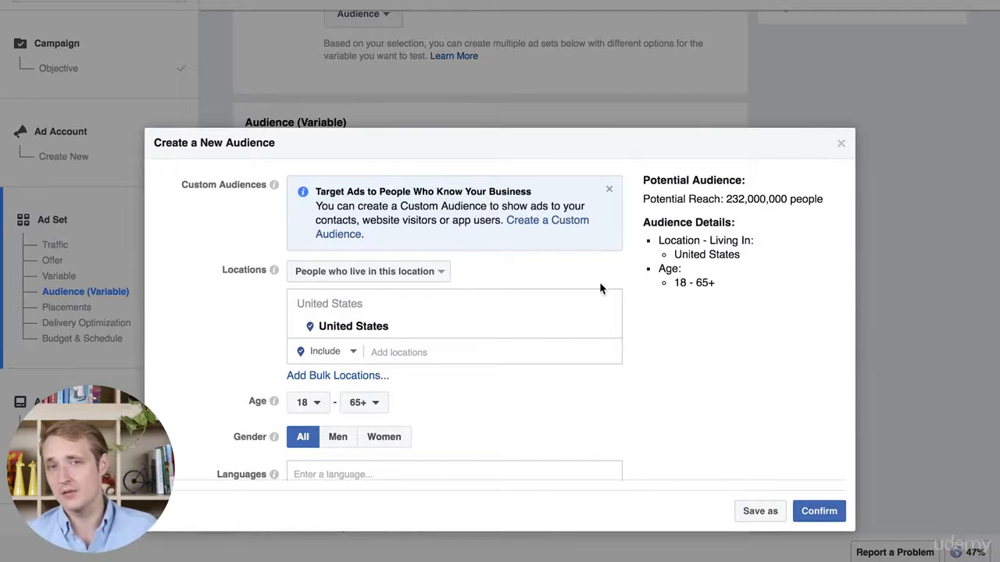
Step: Add the Millennials generation demographic to the new audience's detailed targeting
scroll(559, 382, "down", 4)
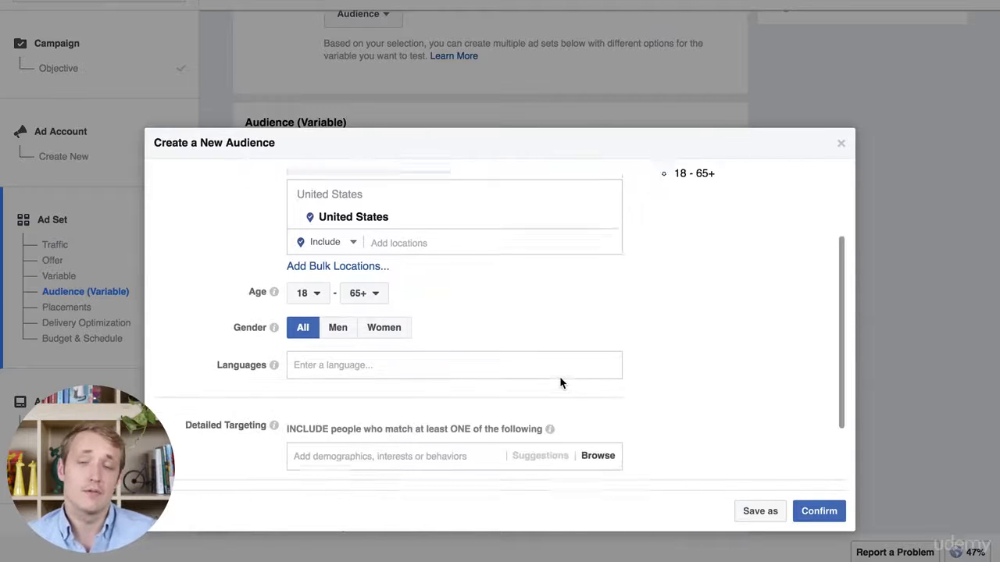
scroll(547, 417, "down", 1)
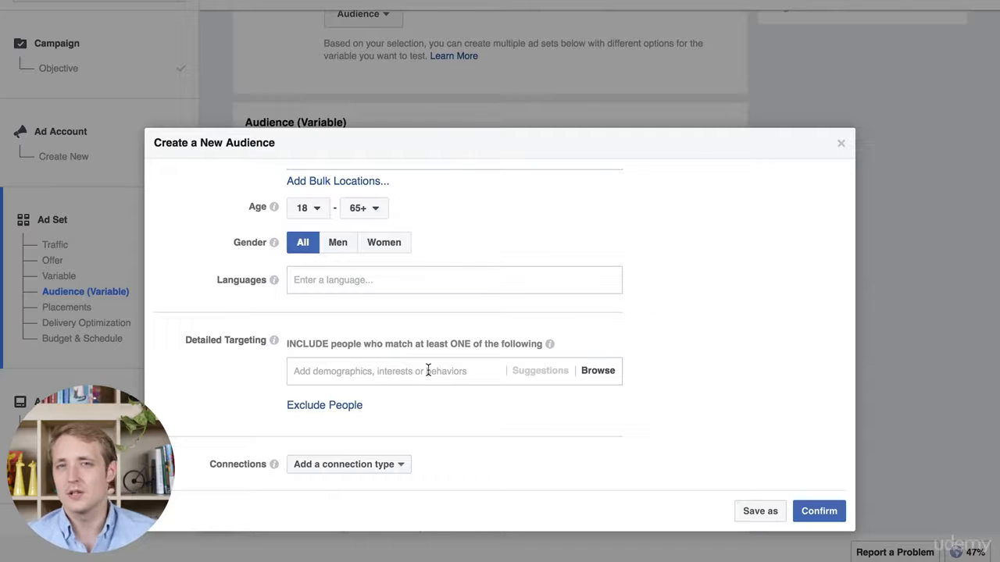
scroll(428, 370, "up", 1)
left_click(381, 367)
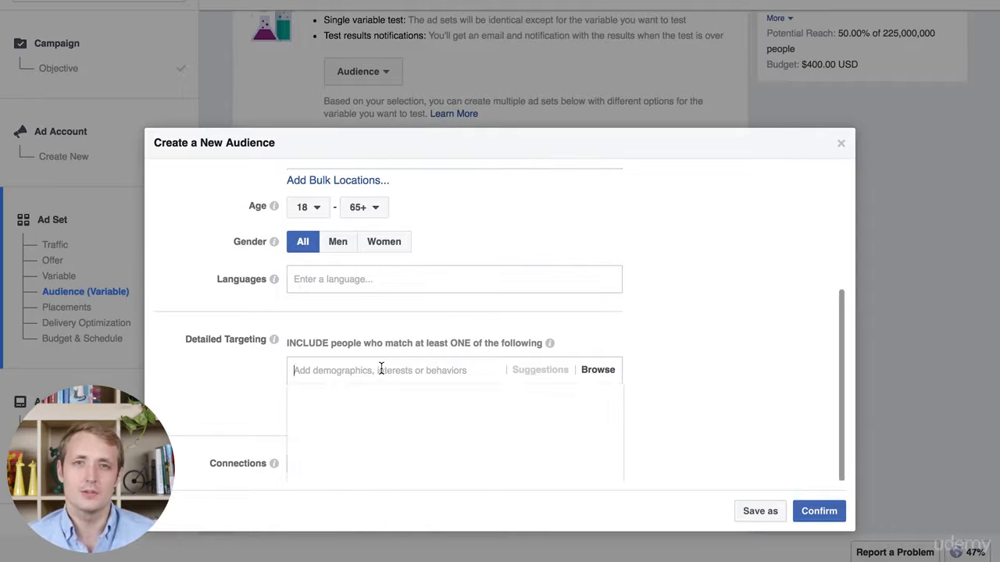
type("Millennials")
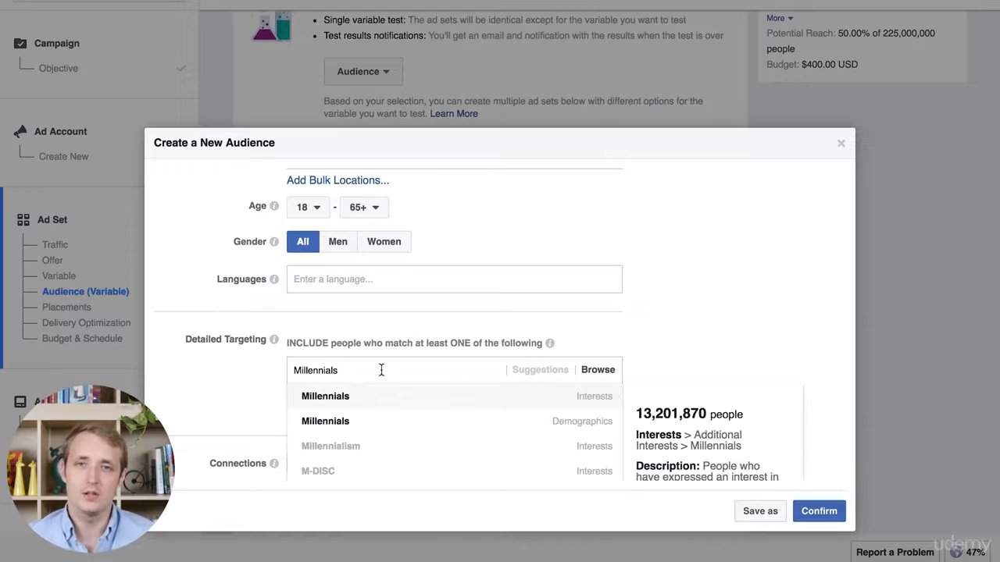
left_click(336, 420)
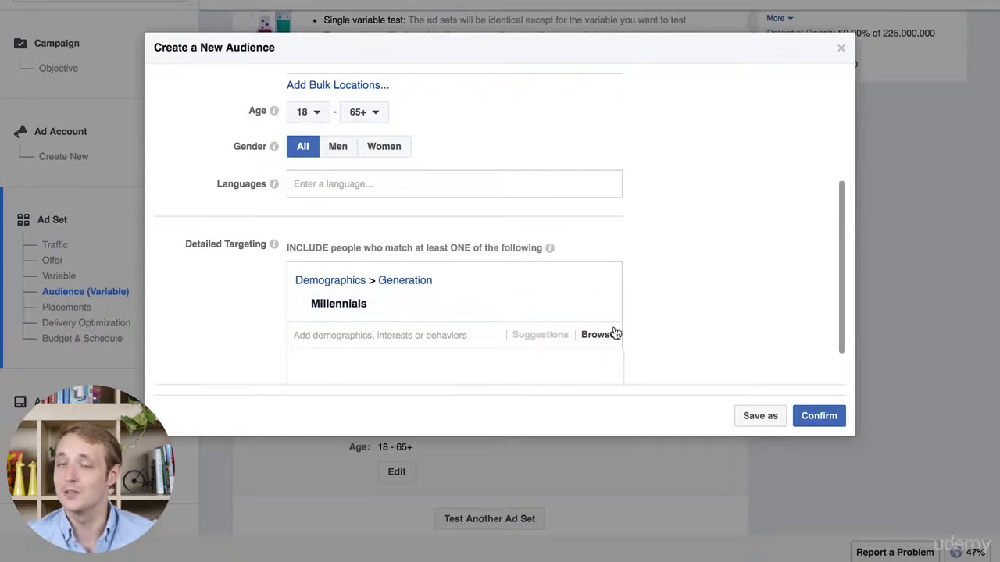
Step: Set the audience location to San Francisco, California, in place of the whole United States
scroll(382, 198, "up", 2)
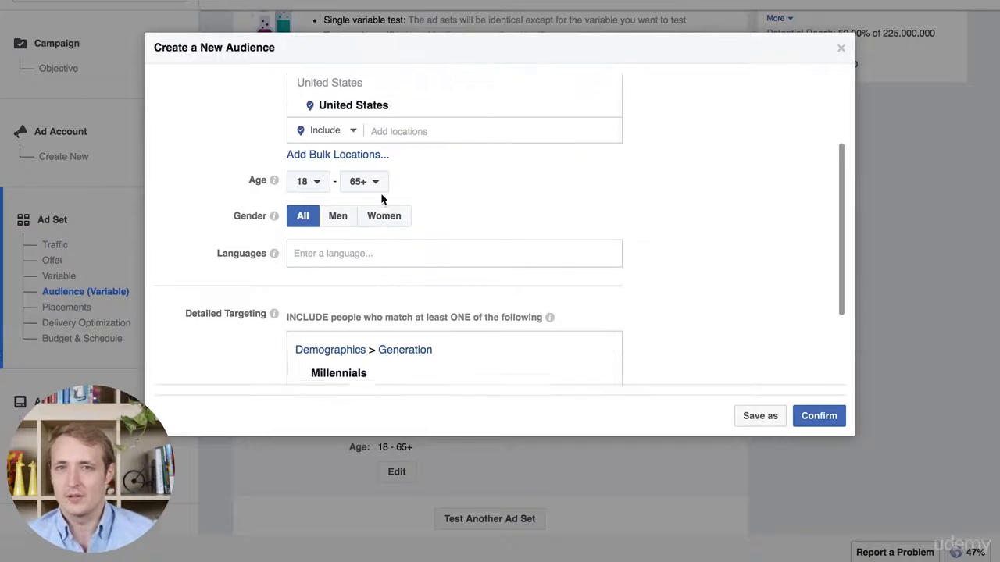
scroll(382, 199, "up", 3)
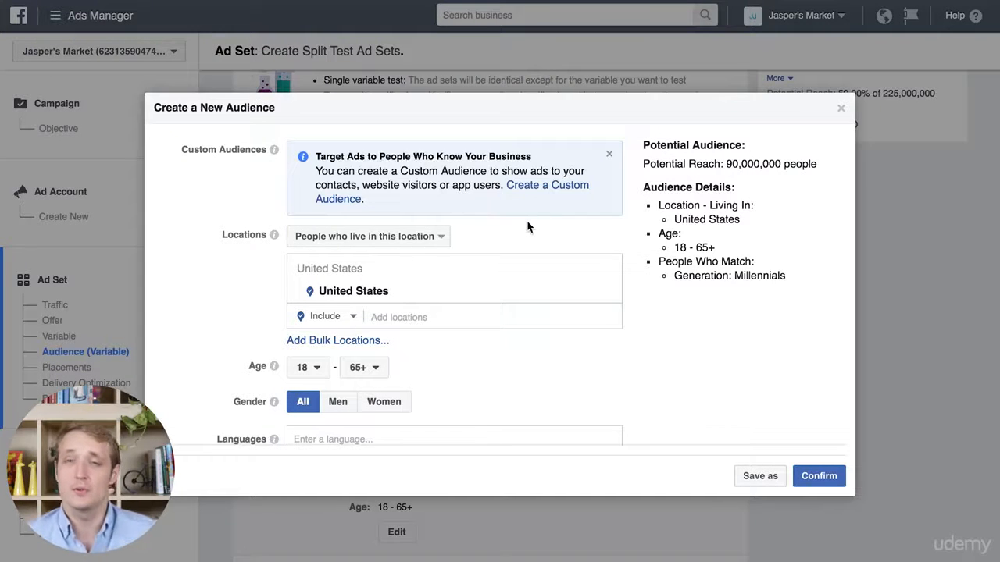
left_click(374, 317)
type("San Francisco")
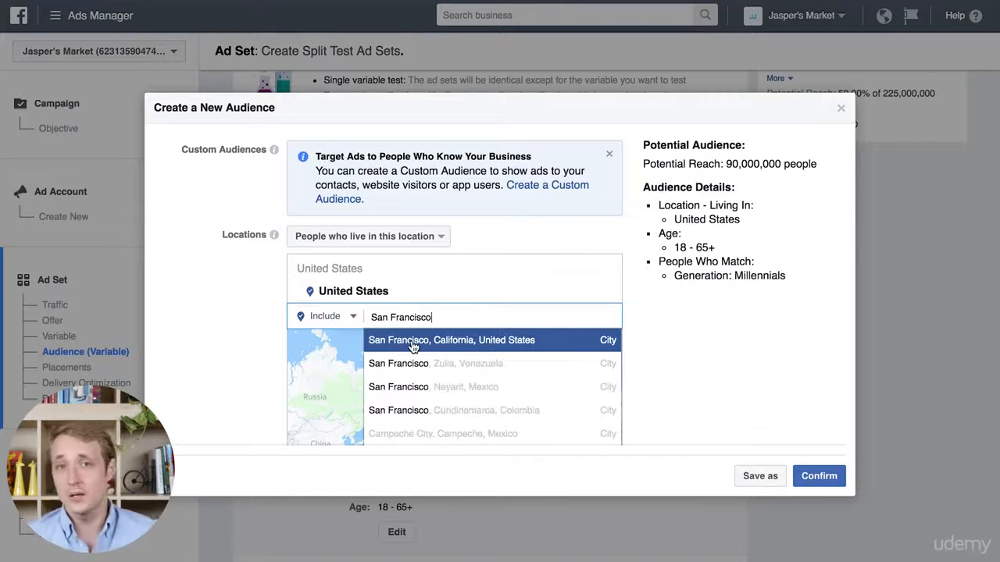
left_click(413, 343)
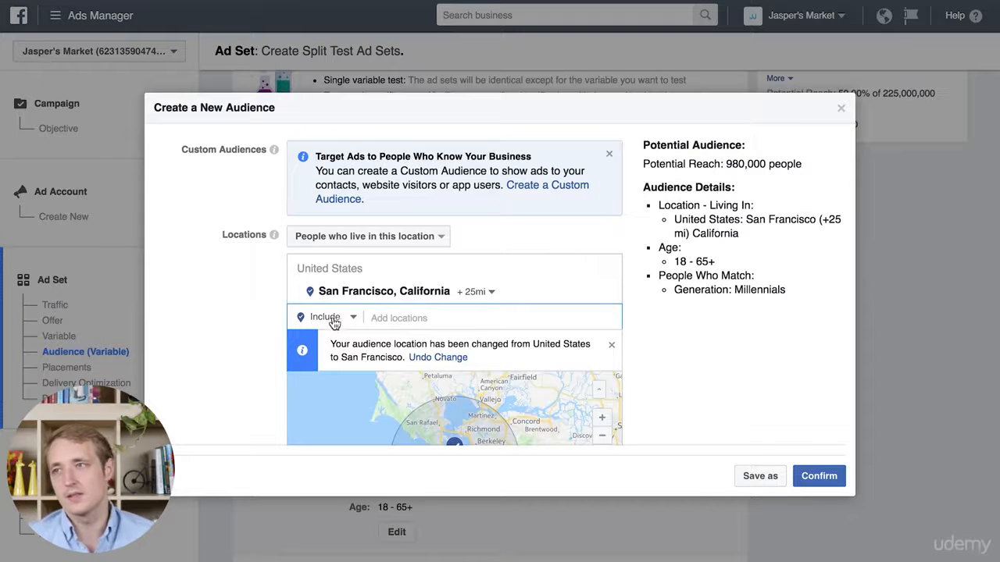
scroll(731, 382, "down", 2)
scroll(731, 382, "up", 2)
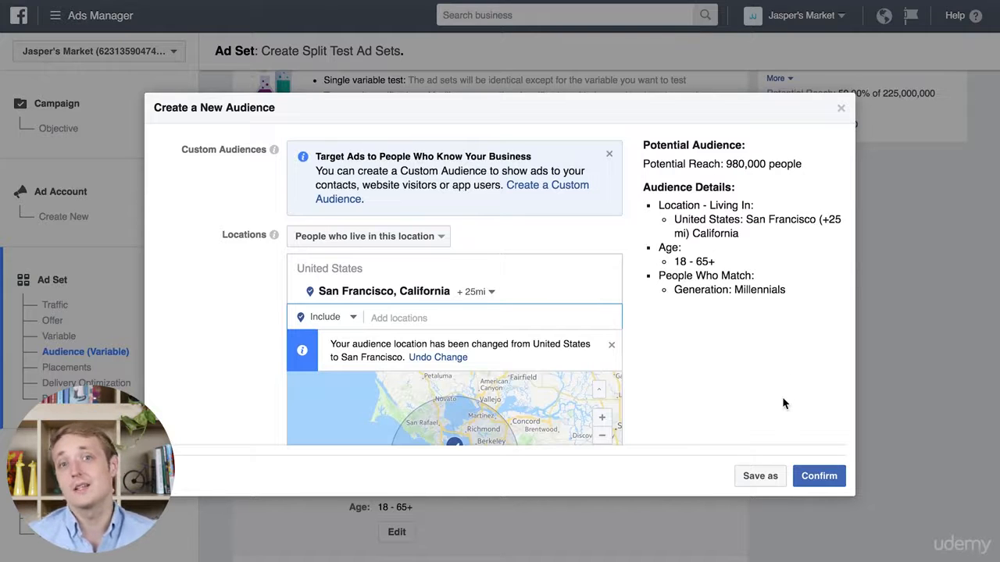
Step: Search detailed targeting for 49ers and add the San Francisco 49ers interest to the audience
scroll(784, 403, "down", 8)
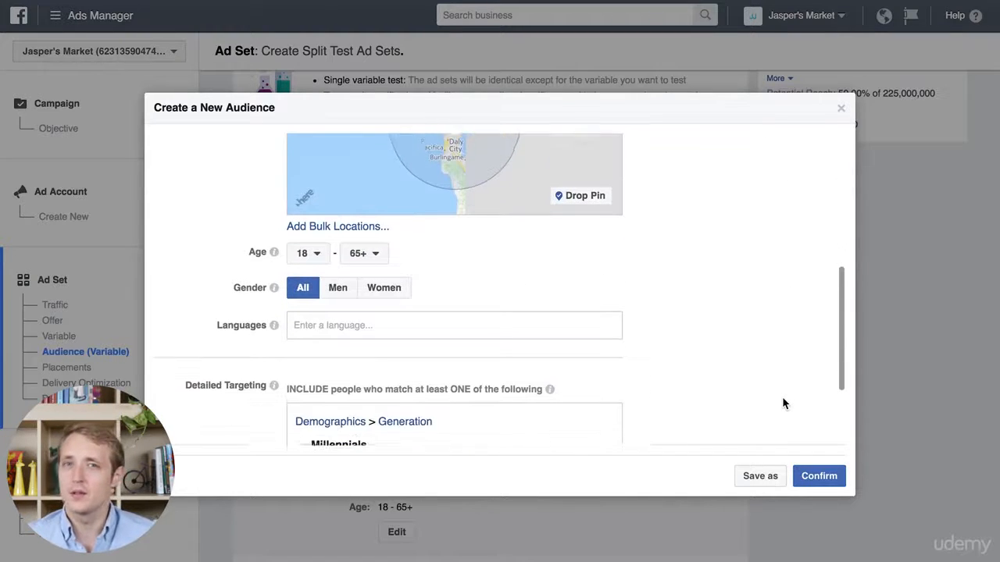
scroll(784, 403, "down", 3)
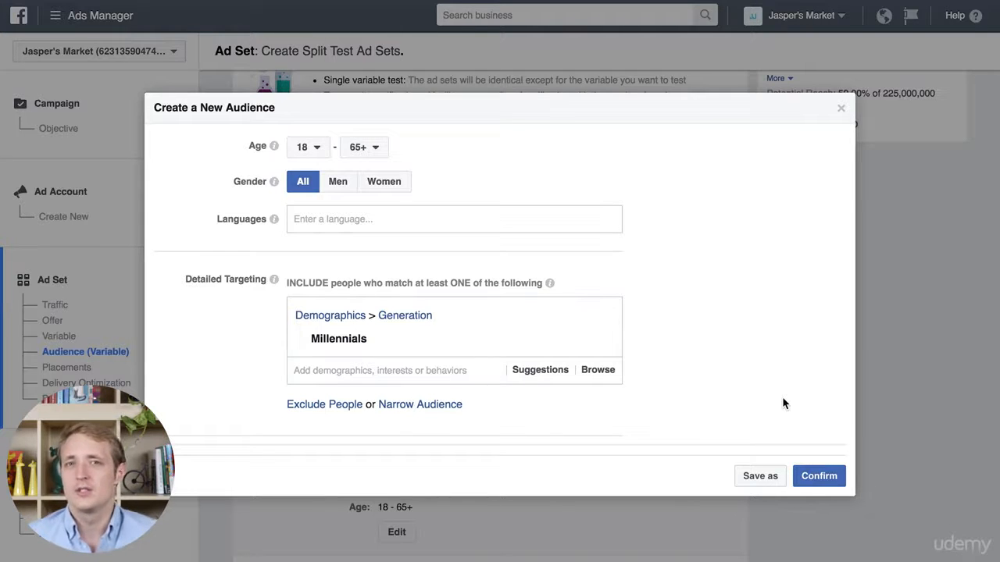
left_click(439, 372)
type("49ers")
scroll(404, 395, "down", 3)
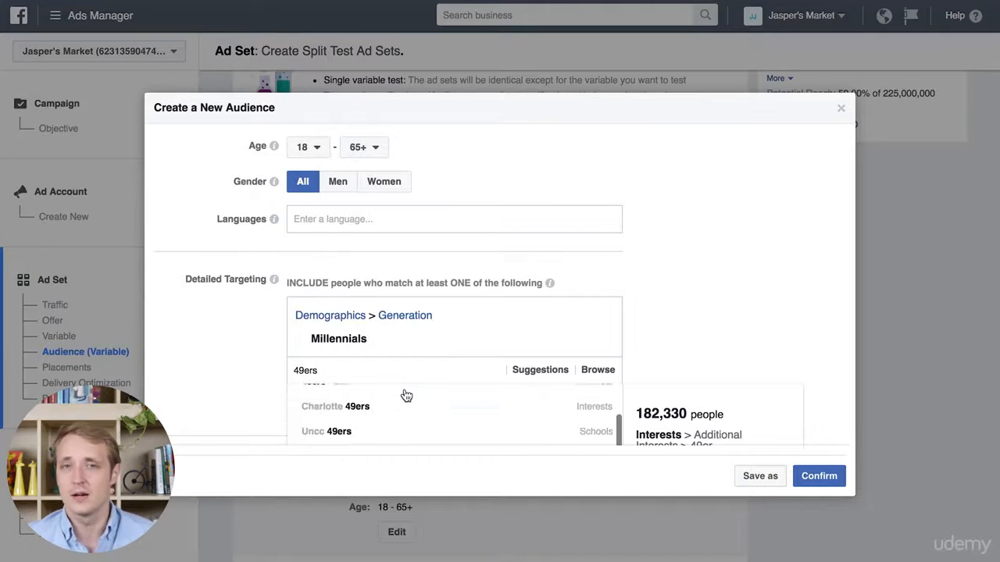
scroll(653, 328, "down", 3)
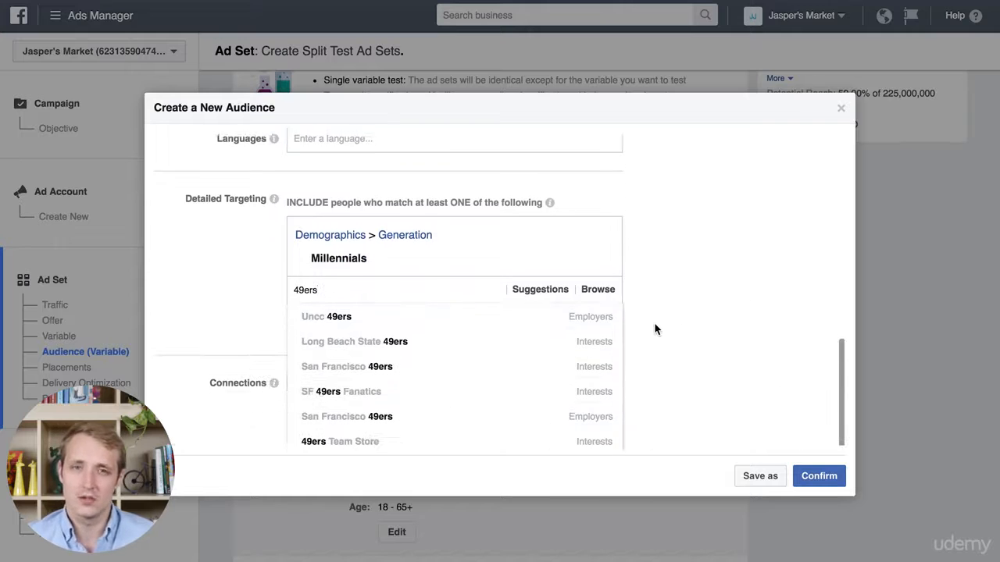
left_click(393, 346)
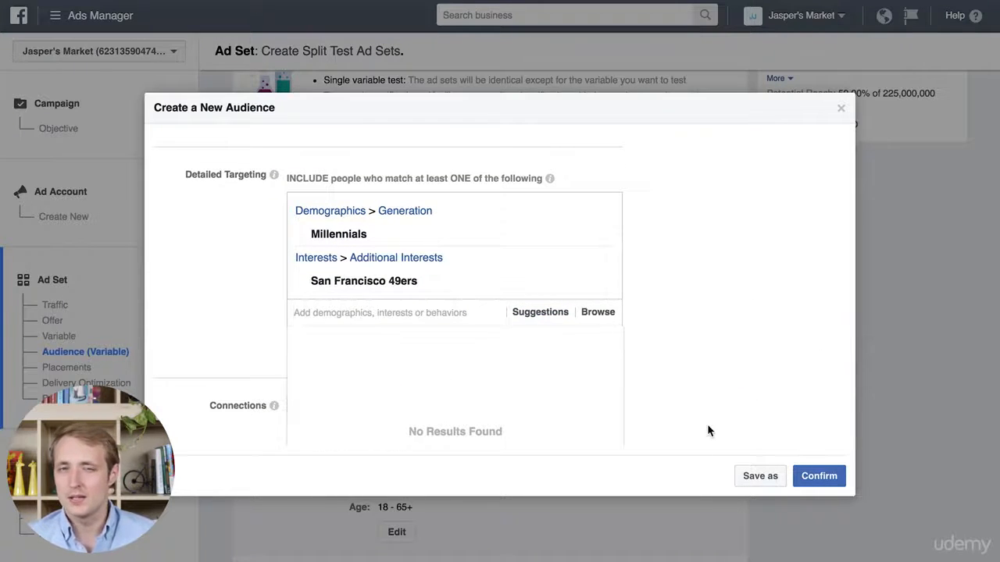
scroll(707, 434, "down", 2)
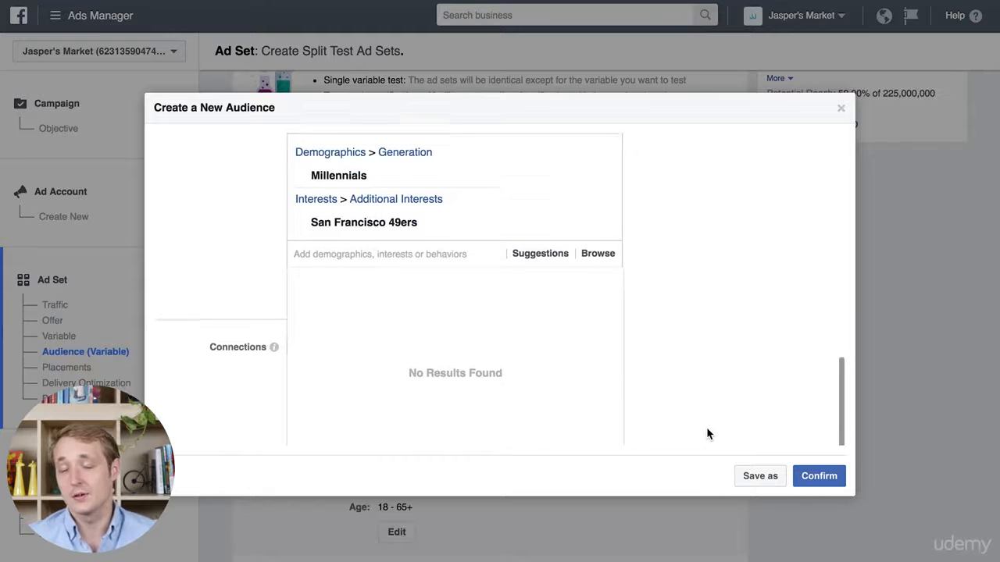
left_click(195, 397)
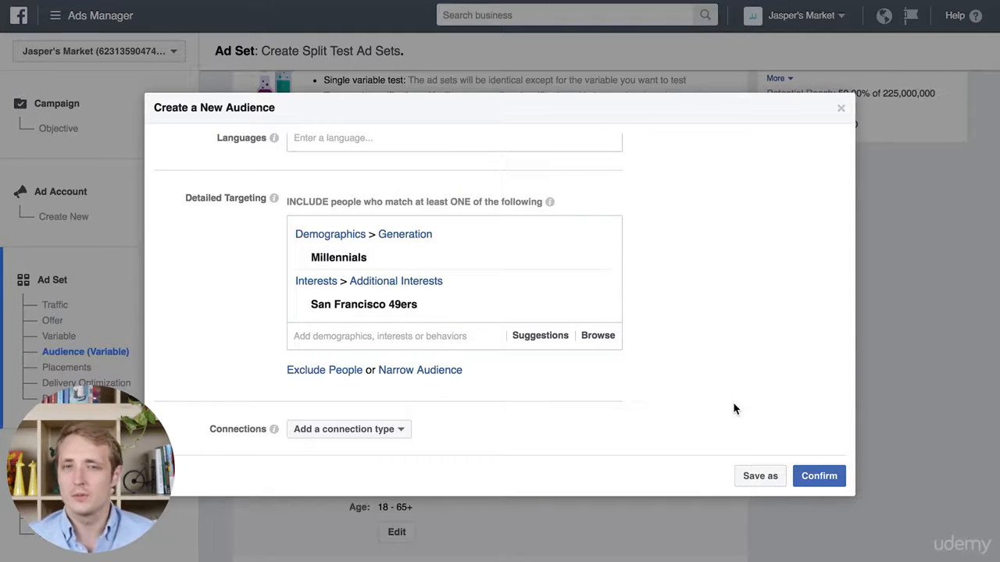
Step: Save the new Ad Set 1 audience under the name San Francisco 49ers Millennial Fans
scroll(734, 408, "up", 6)
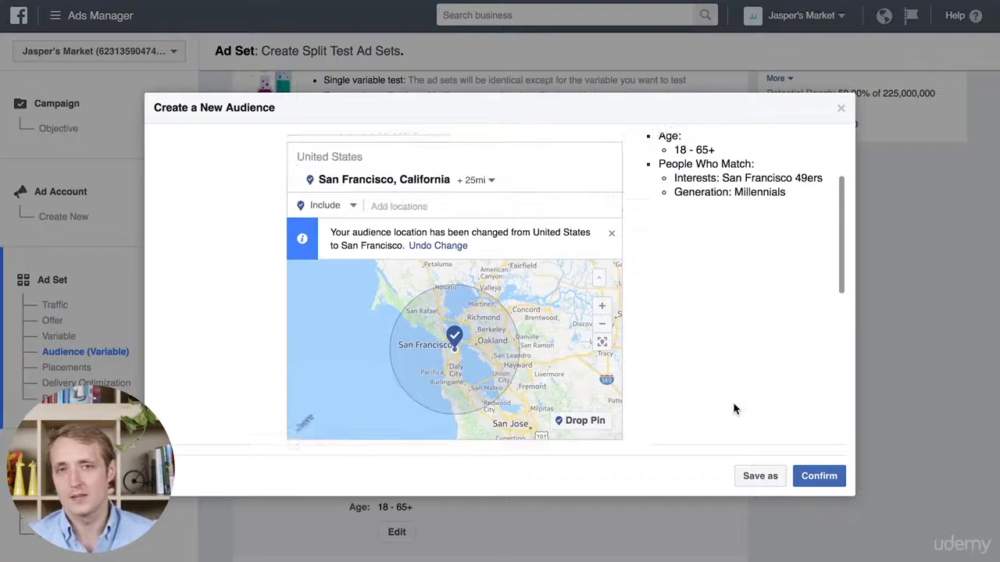
scroll(734, 408, "up", 3)
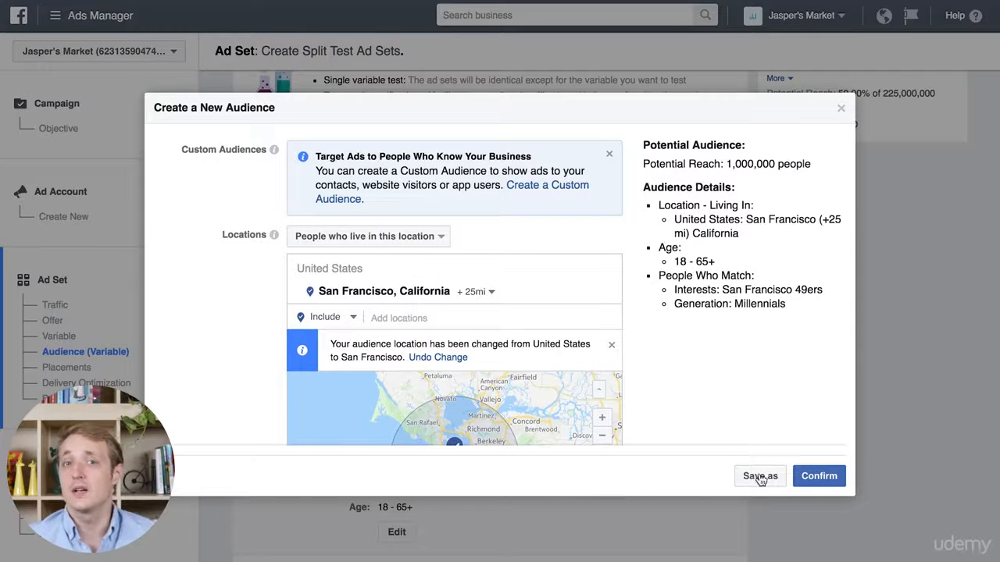
left_click(759, 475)
double_click(456, 210)
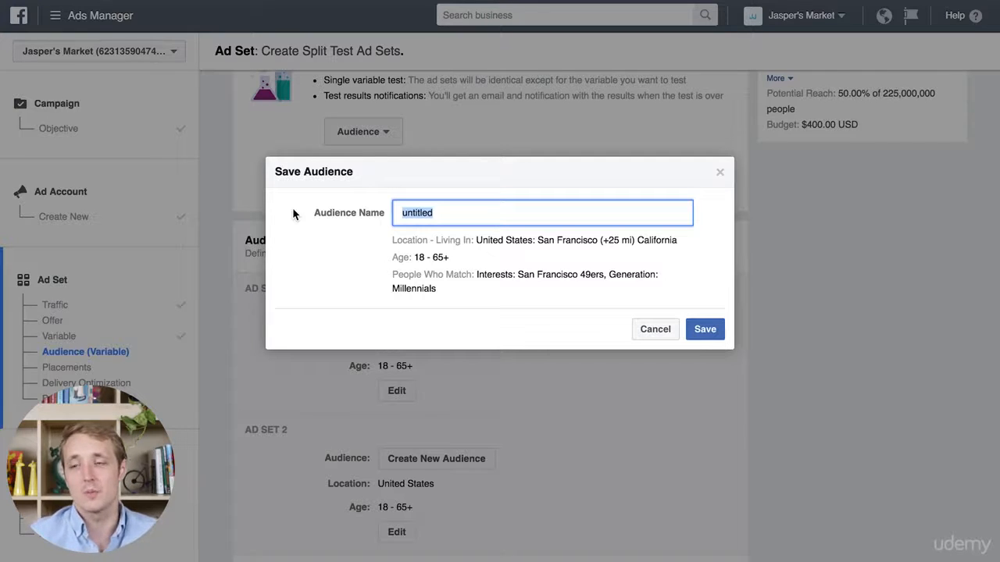
key("BackSpace")
type("San Fran")
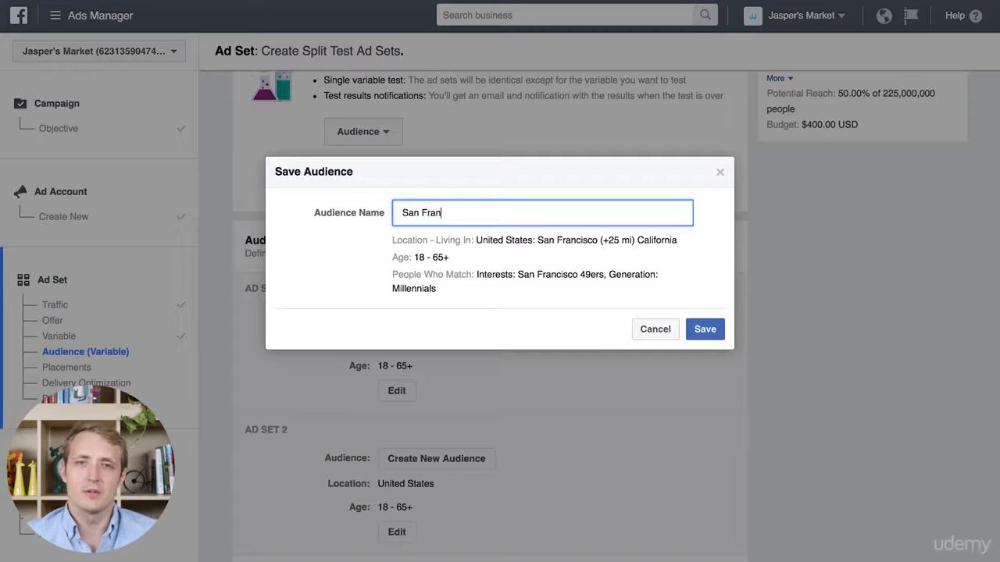
type("cisco 49ers ")
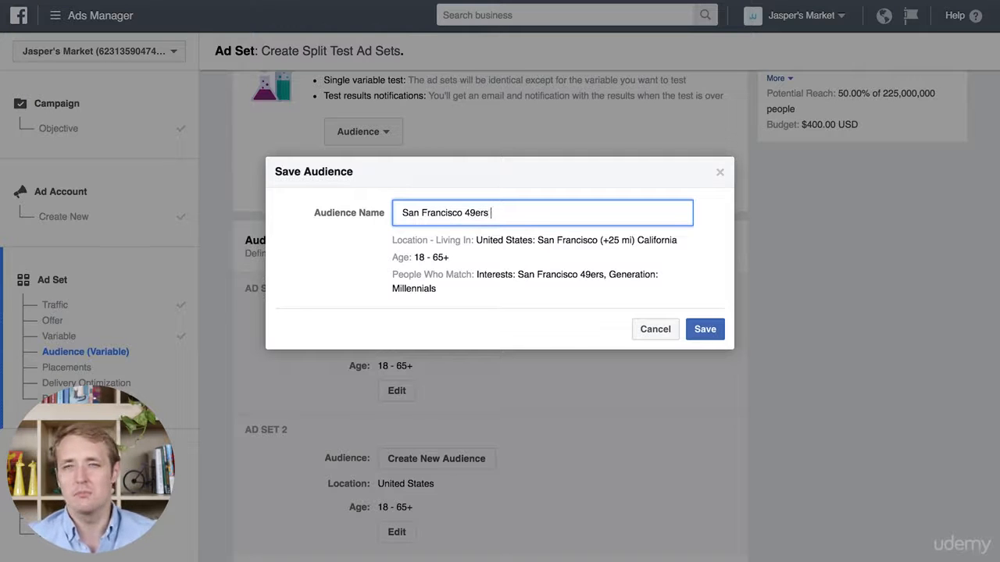
type("Millennial Fans")
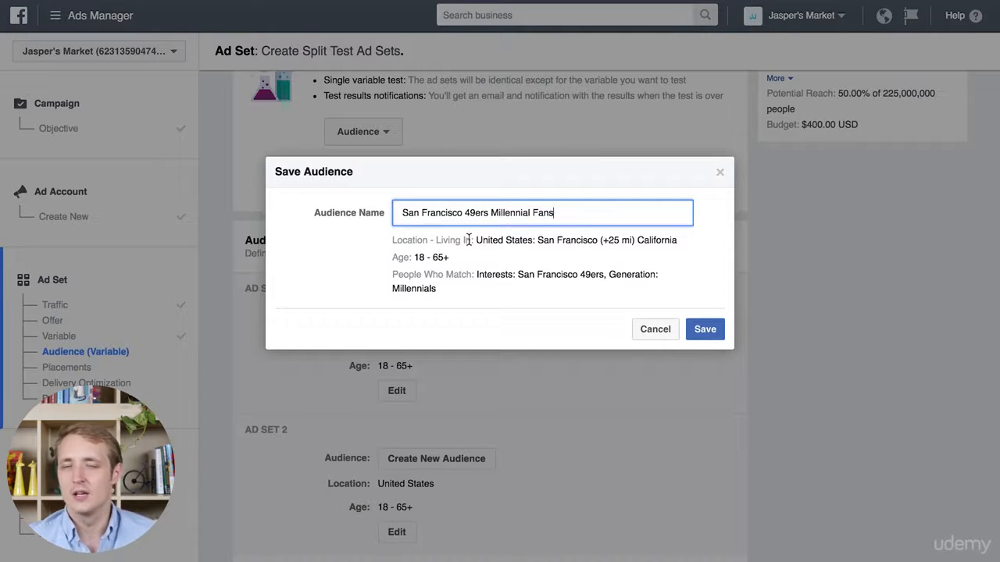
left_click(705, 329)
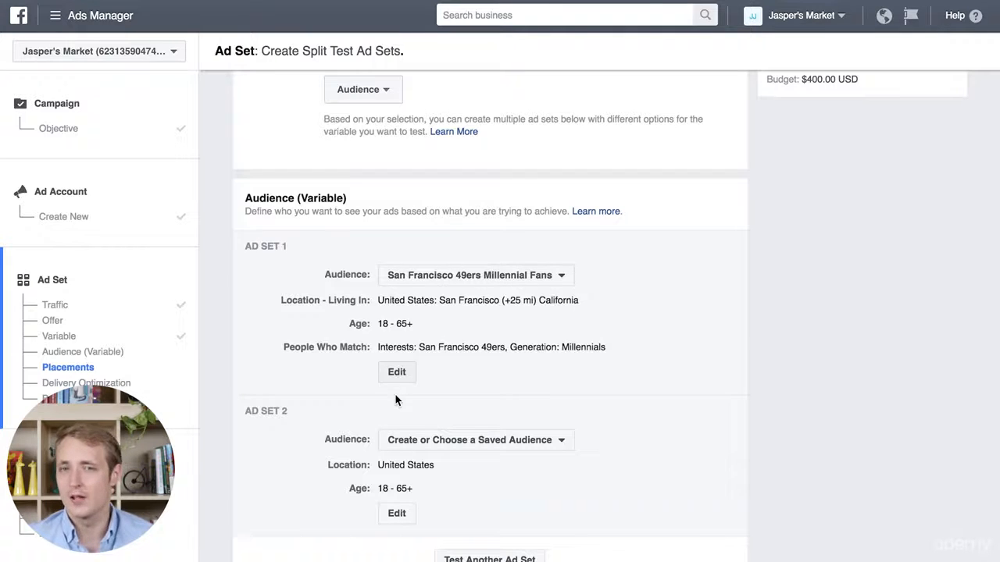
Step: Assign the saved San Francisco 49ers Millennial Fans audience to Ad Set 2 and replace its Millennials demographic with Generation X
left_click(437, 439)
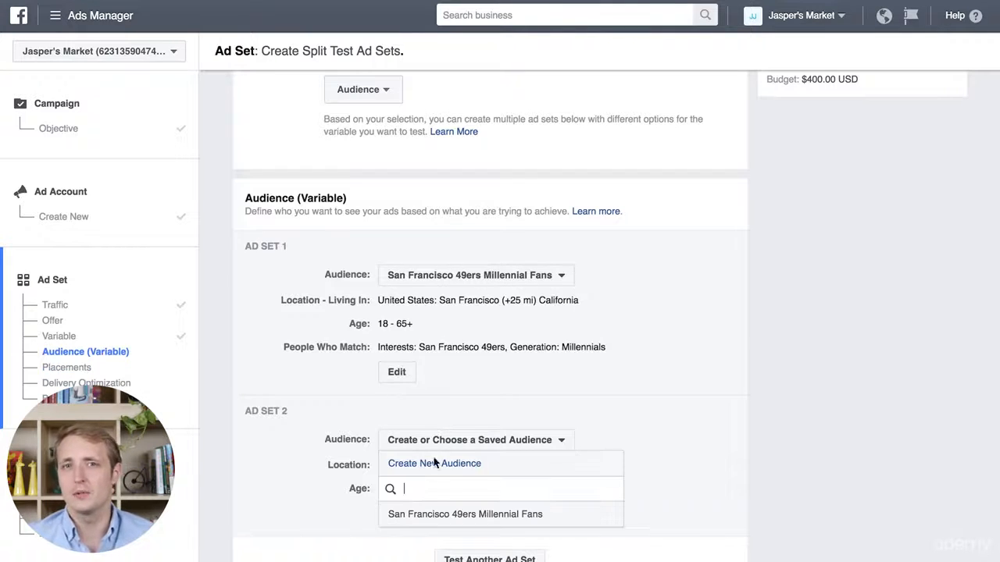
left_click(421, 519)
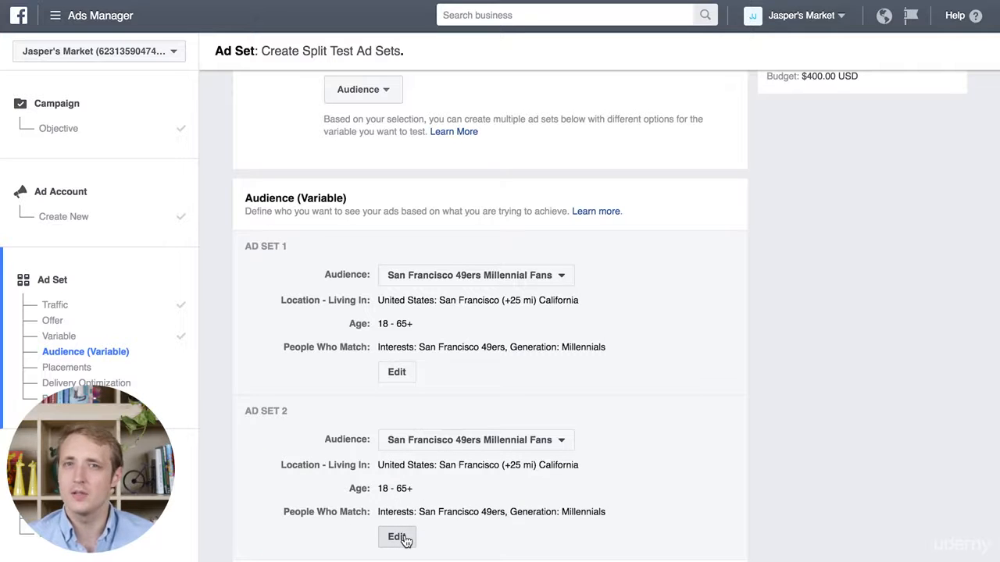
left_click(397, 538)
scroll(652, 492, "down", 5)
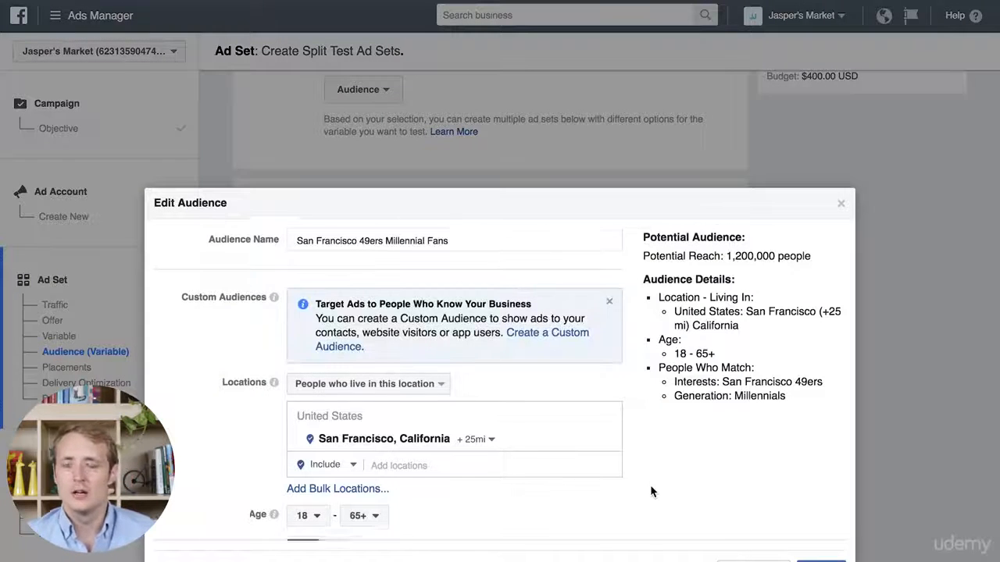
scroll(651, 491, "down", 3)
mouse_move(392, 344)
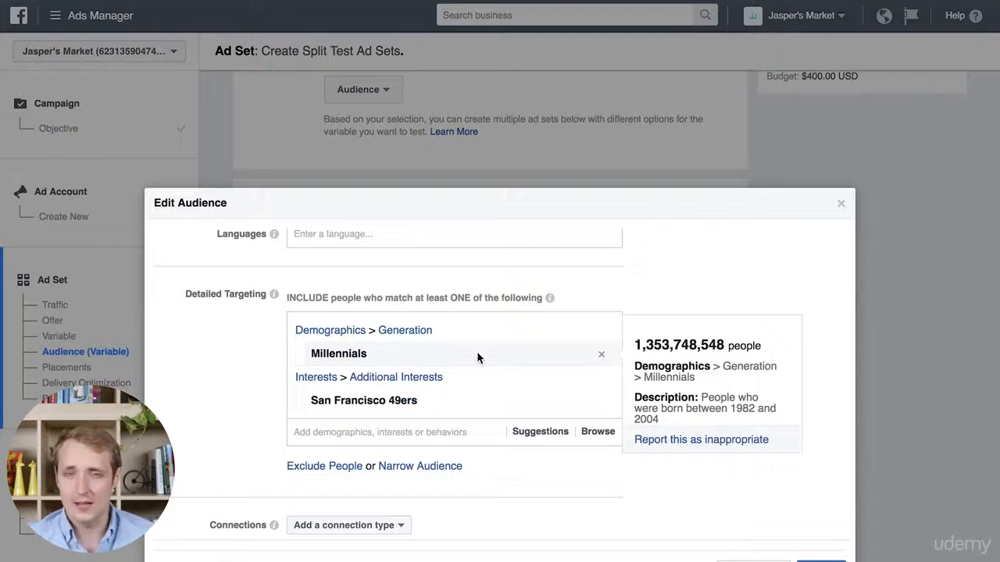
left_click(409, 333)
left_click(353, 510)
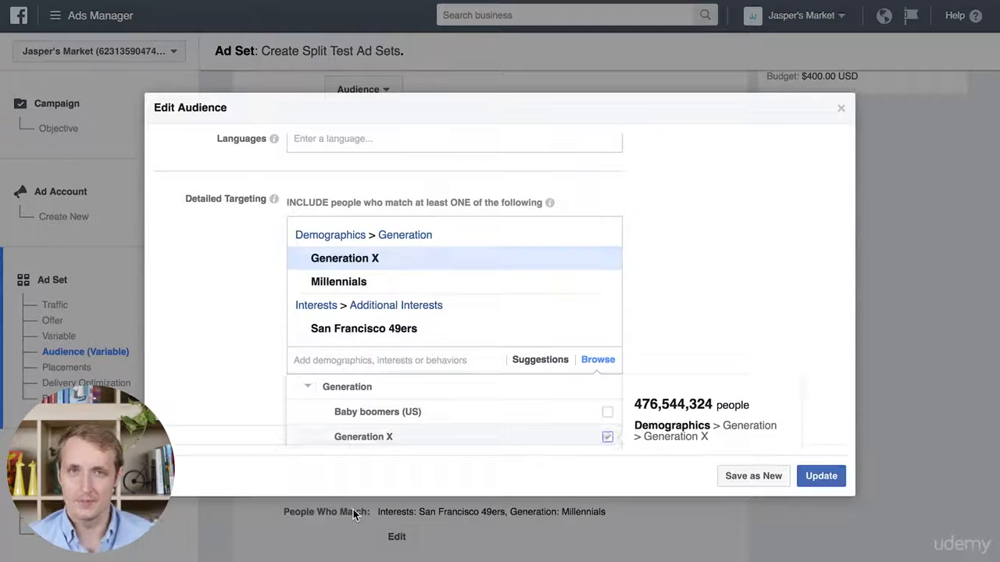
left_click(601, 283)
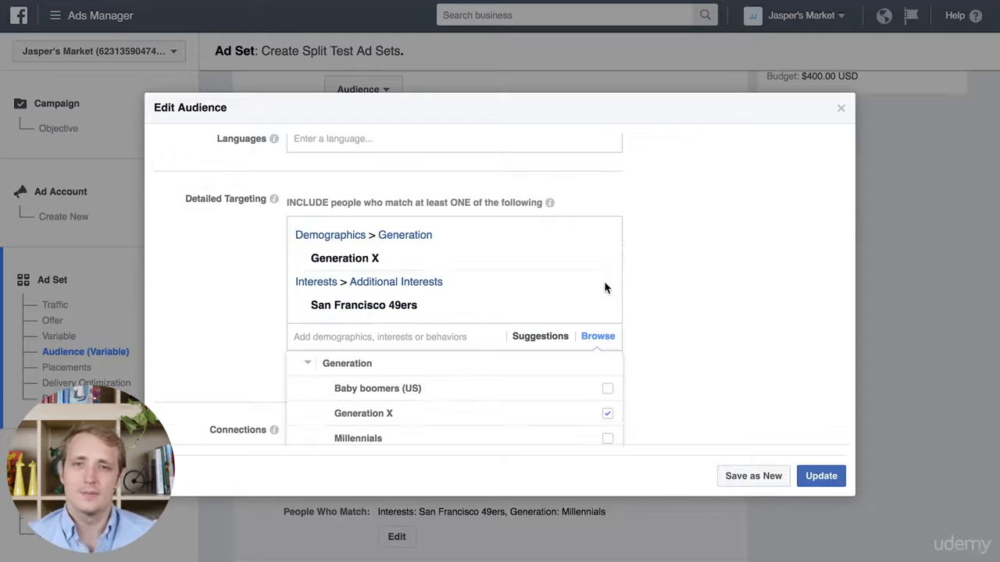
Step: Save the edited Ad Set 2 audience as a new audience named San Francisco 49ers Gen X Fans
left_click(756, 475)
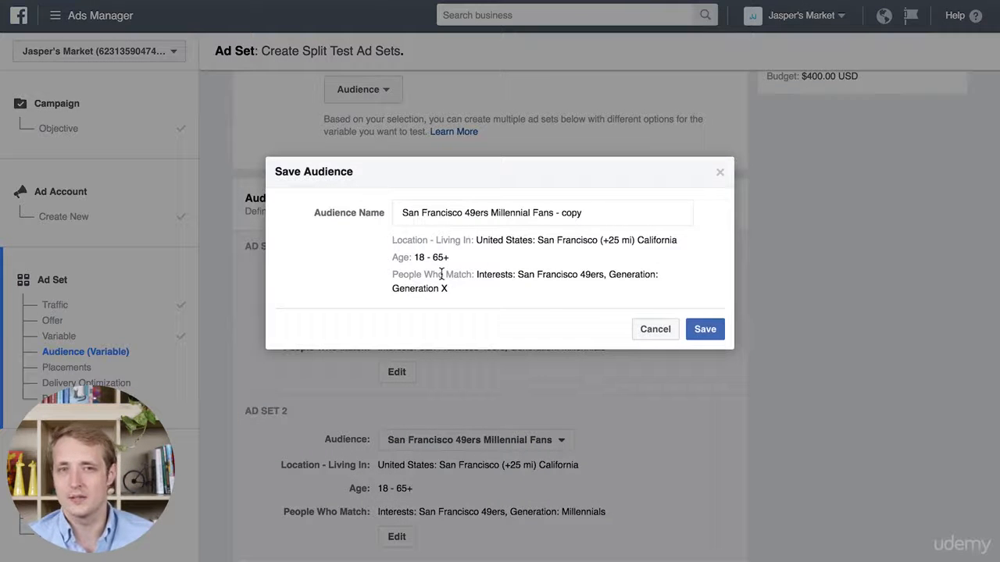
left_click(534, 211)
left_click_drag(490, 212, 531, 213)
key("BackSpace")
type("Gen X")
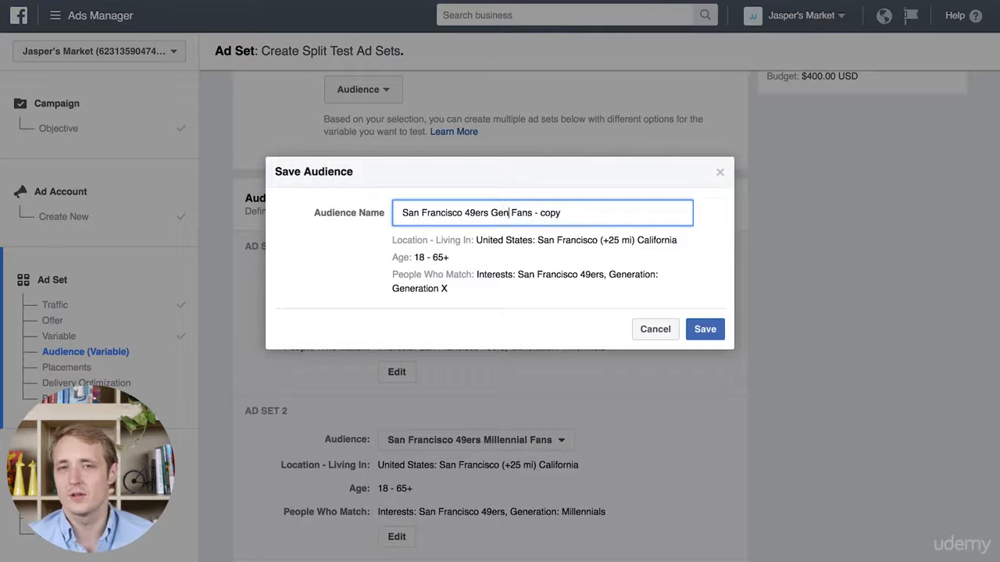
left_click_drag(540, 212, 570, 212)
key("BackSpace")
left_click(704, 328)
Step: Review the placements, delivery optimization, and split test budget and schedule settings
scroll(834, 343, "down", 5)
scroll(834, 345, "down", 3)
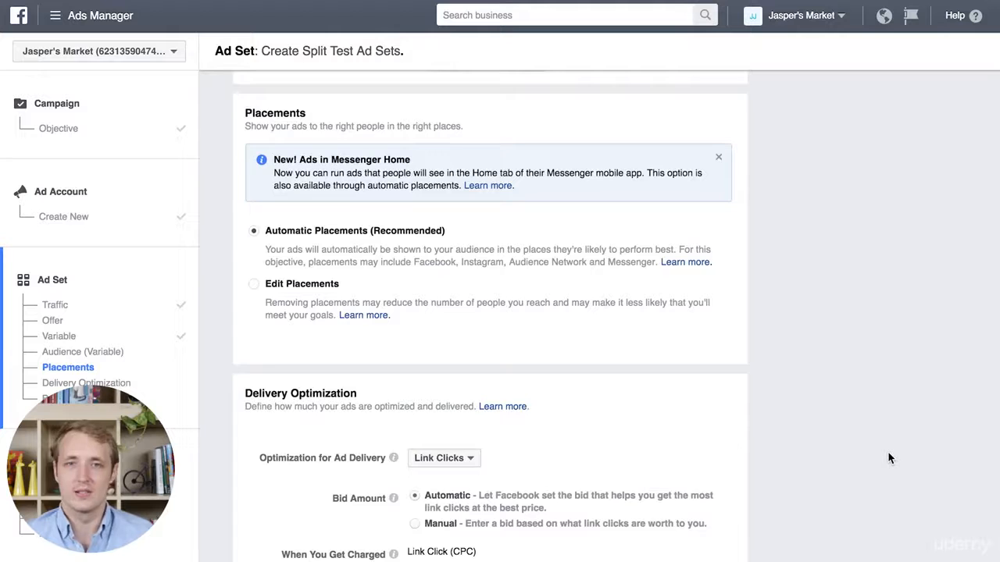
scroll(889, 458, "down", 6)
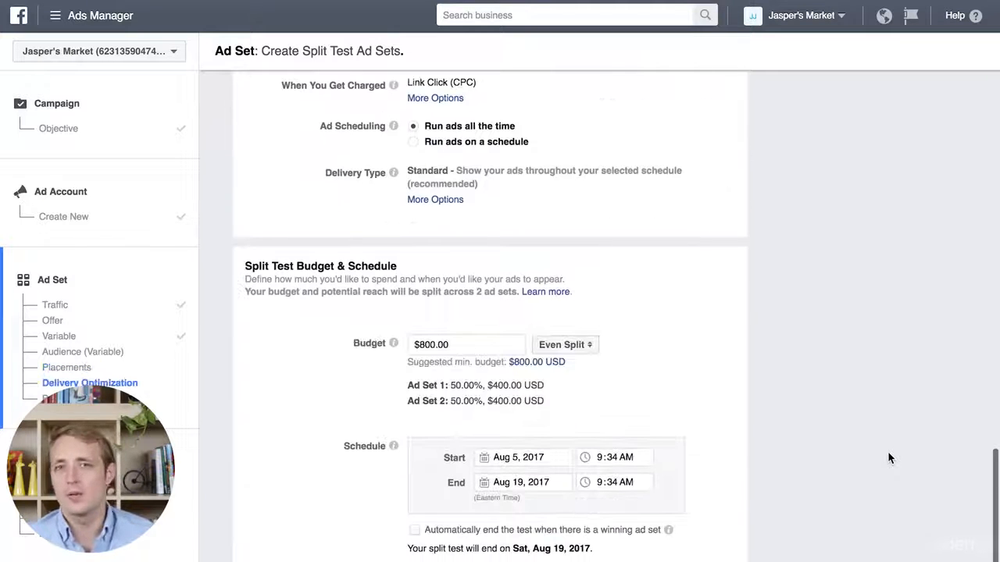
scroll(889, 458, "down", 1)
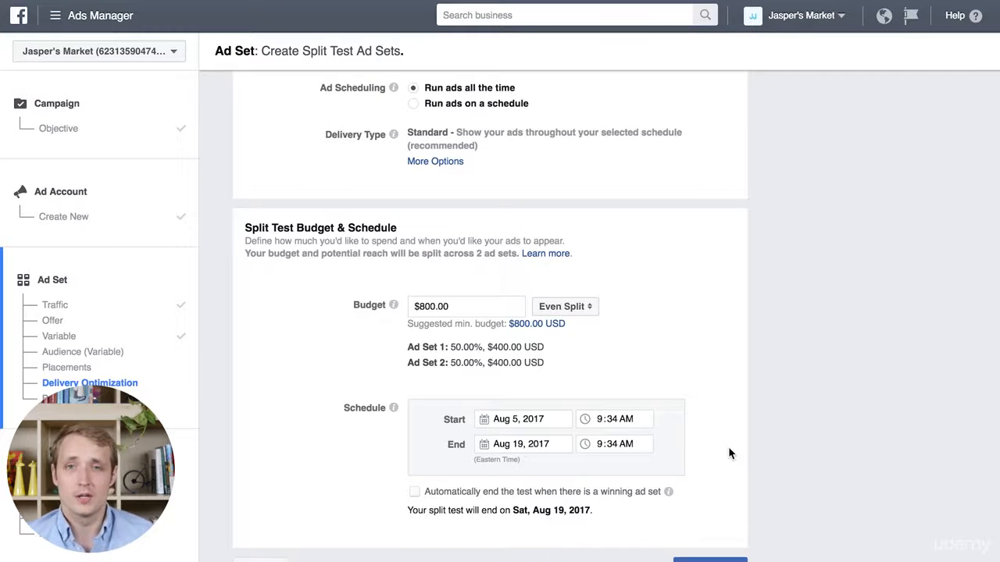
scroll(729, 452, "up", 1)
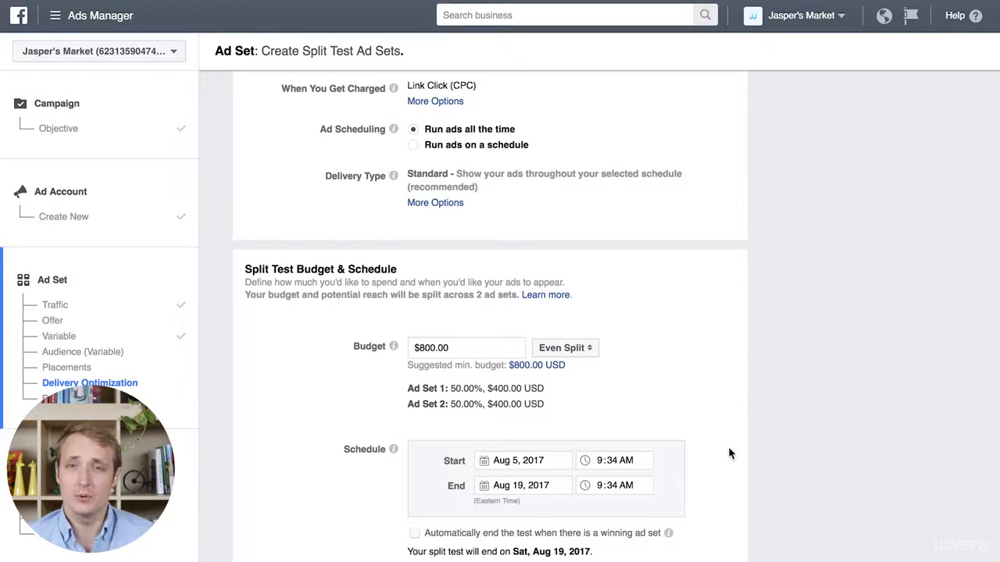
scroll(729, 453, "down", 1)
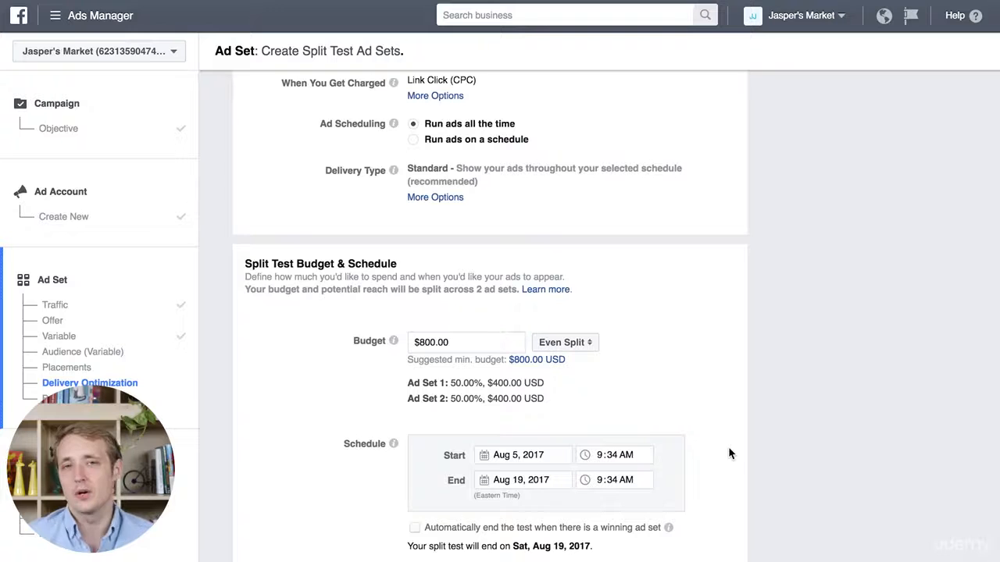
scroll(729, 454, "down", 1)
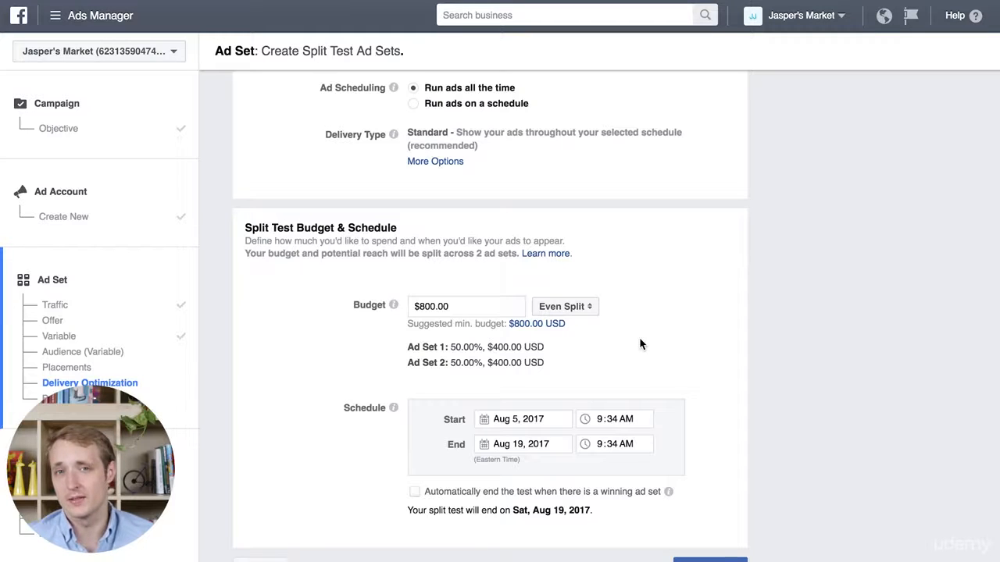
Step: Let the split test end automatically when an ad set wins, with Aug 15, 2017 as end date, and continue to the ad stage
left_click(415, 492)
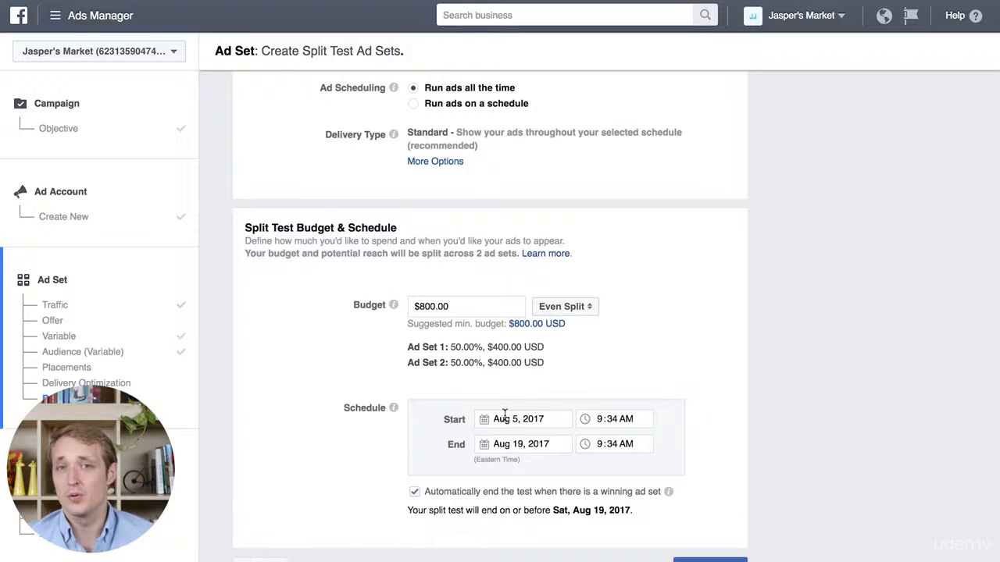
left_click(485, 445)
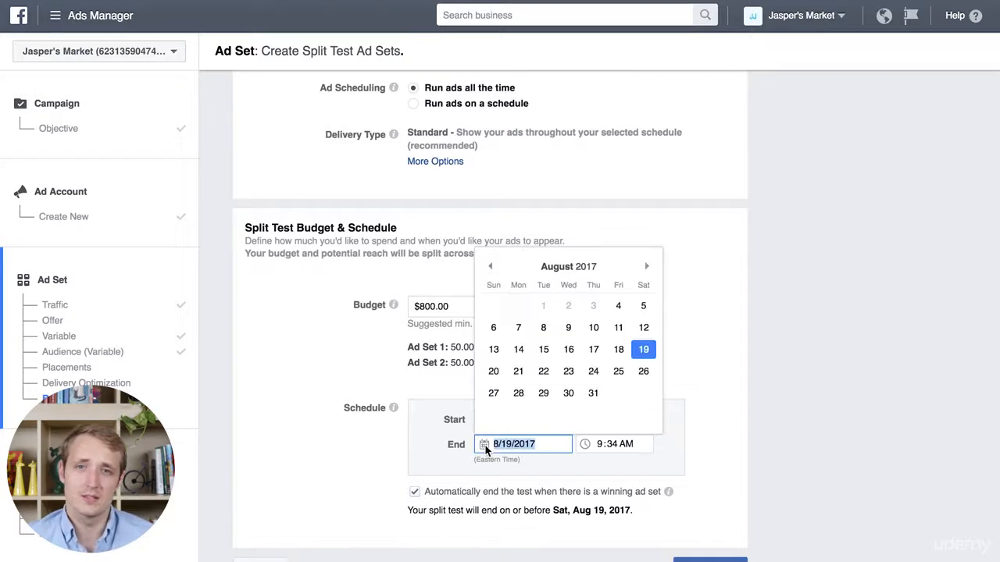
left_click(543, 349)
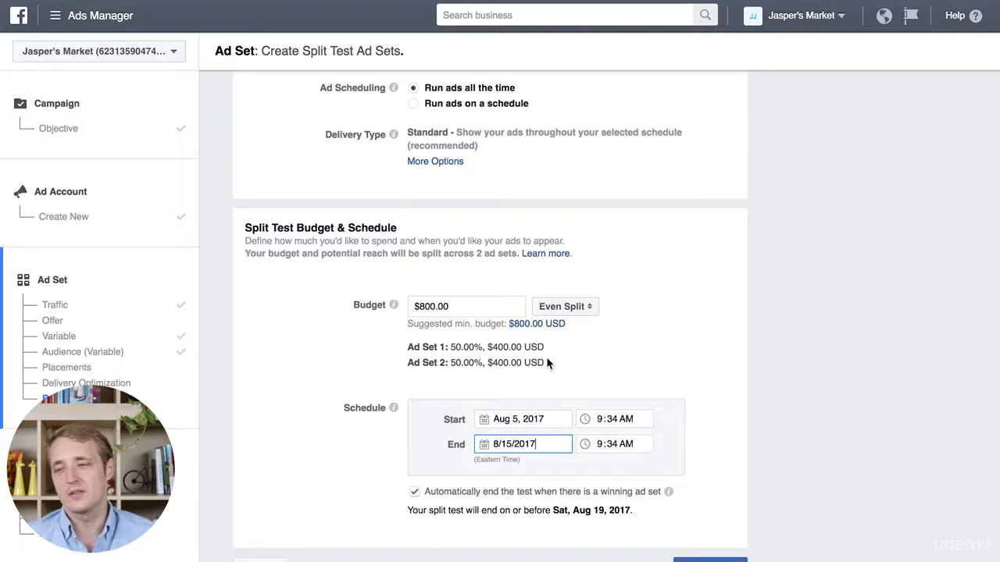
left_click(748, 419)
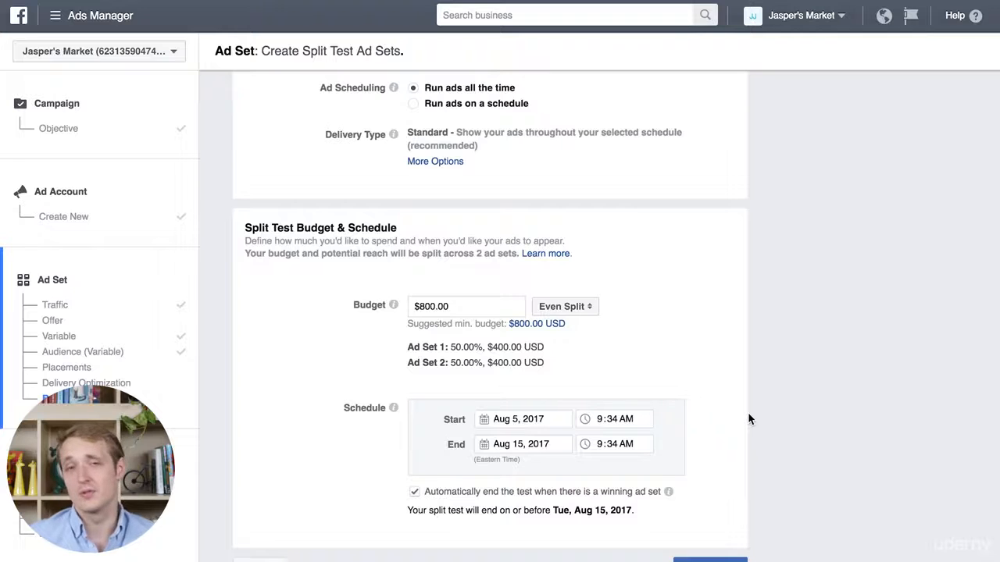
scroll(748, 420, "down", 3)
left_click(720, 514)
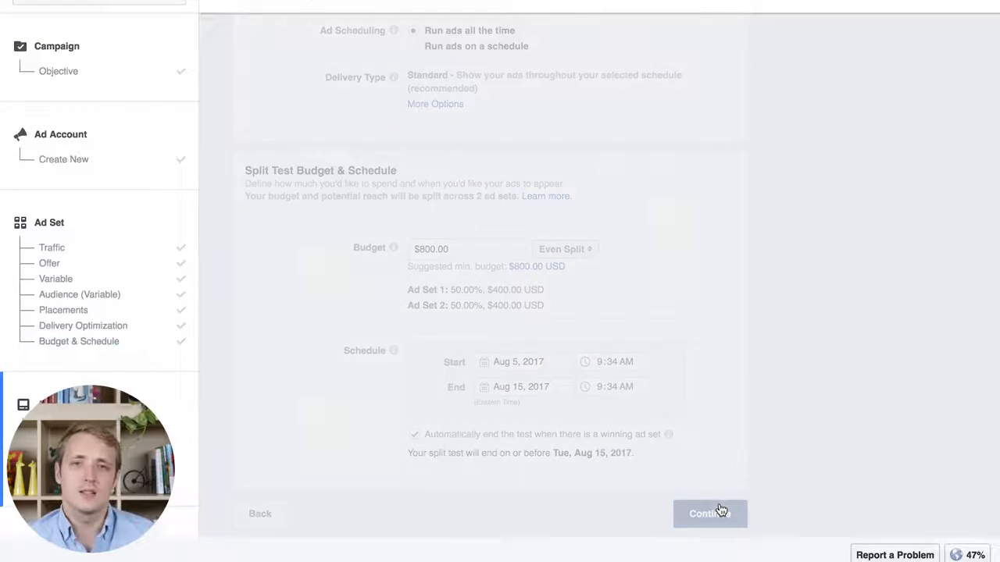